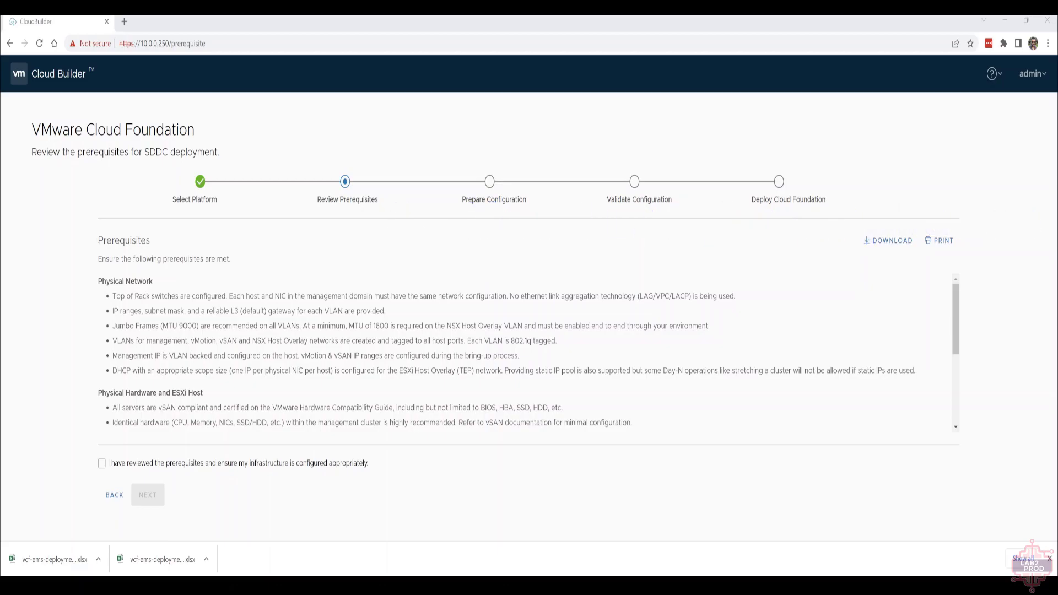
# Confirm the prerequisites in Cloud Builder, then download and open the deployment parameter workbook in Excel.
pyautogui.click(102, 464)
pyautogui.click(148, 495)
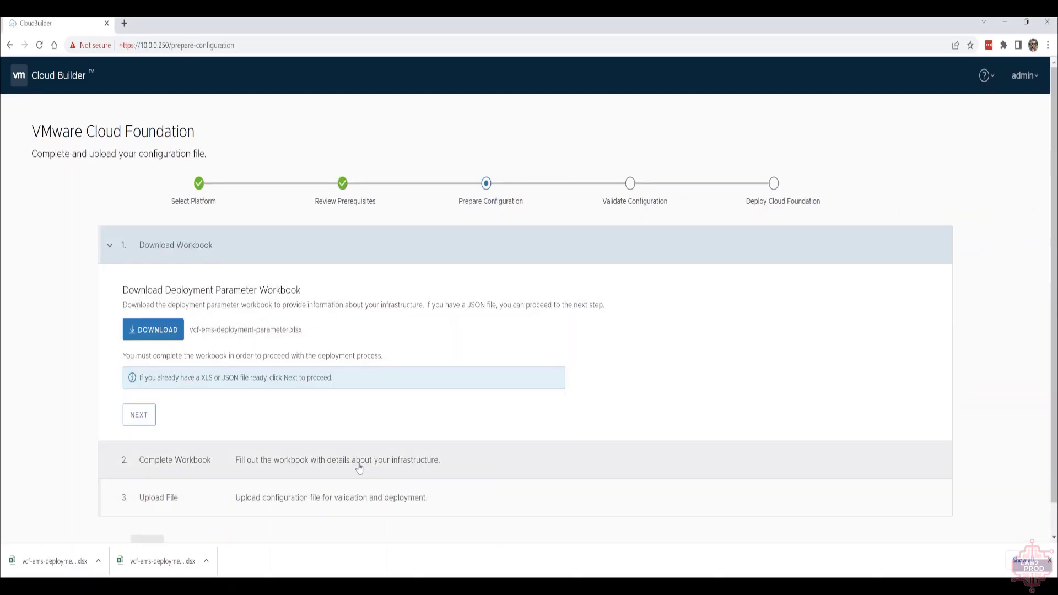
pyautogui.click(167, 335)
pyautogui.click(56, 561)
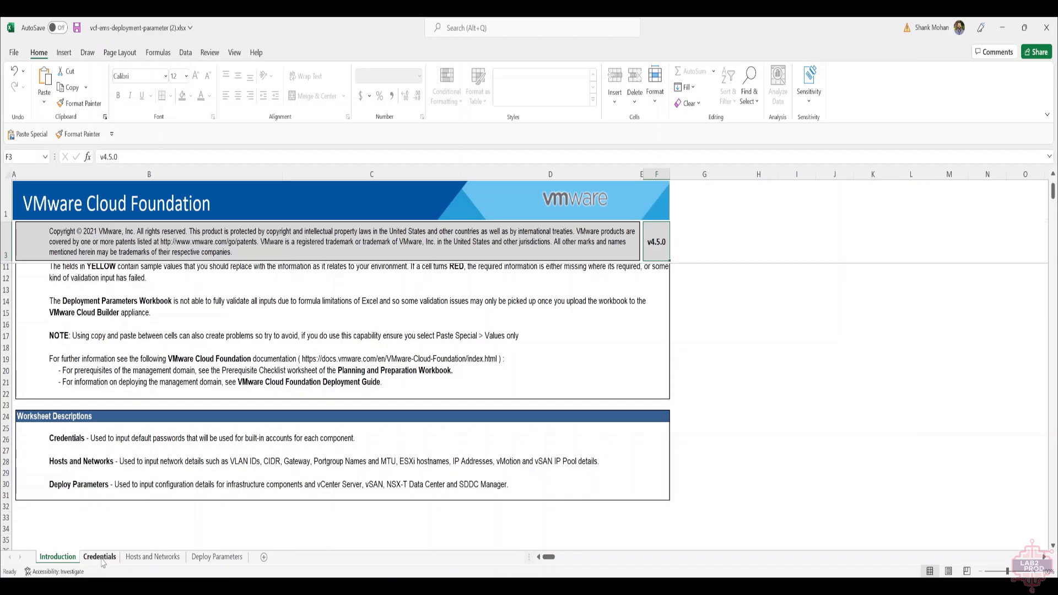
# Review the Credentials sheet's default passwords for the ESXi, vCenter, NSX-T and SDDC Manager accounts.
pyautogui.click(101, 558)
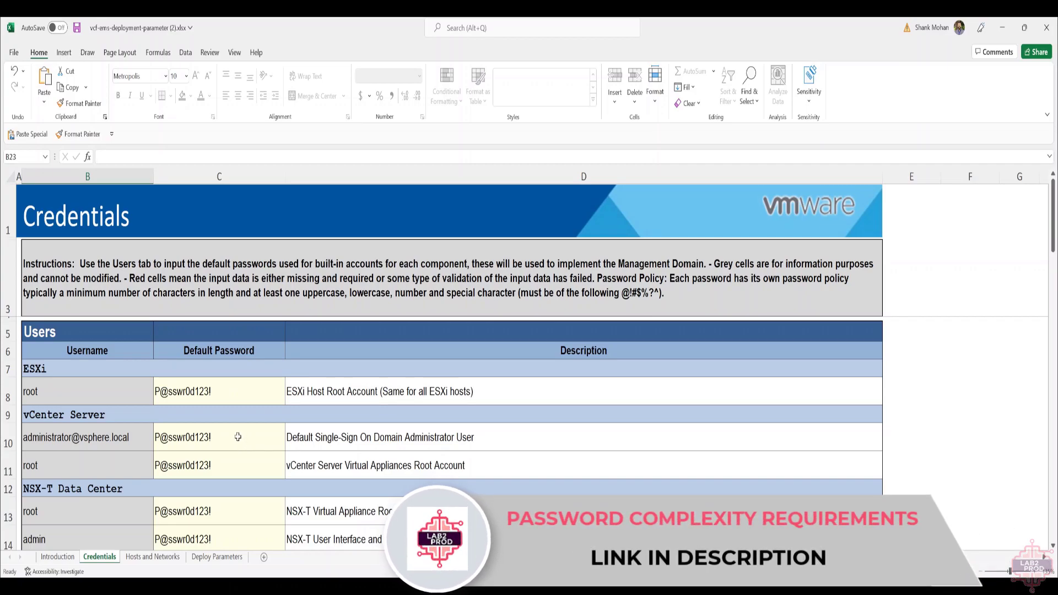
pyautogui.click(312, 398)
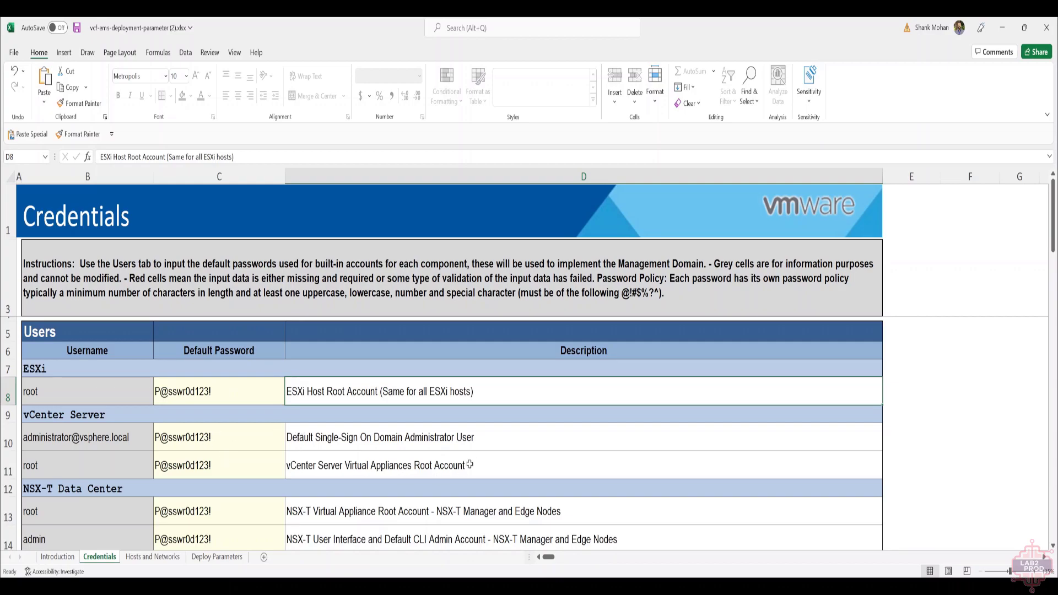
pyautogui.scroll(-1, 479, 464)
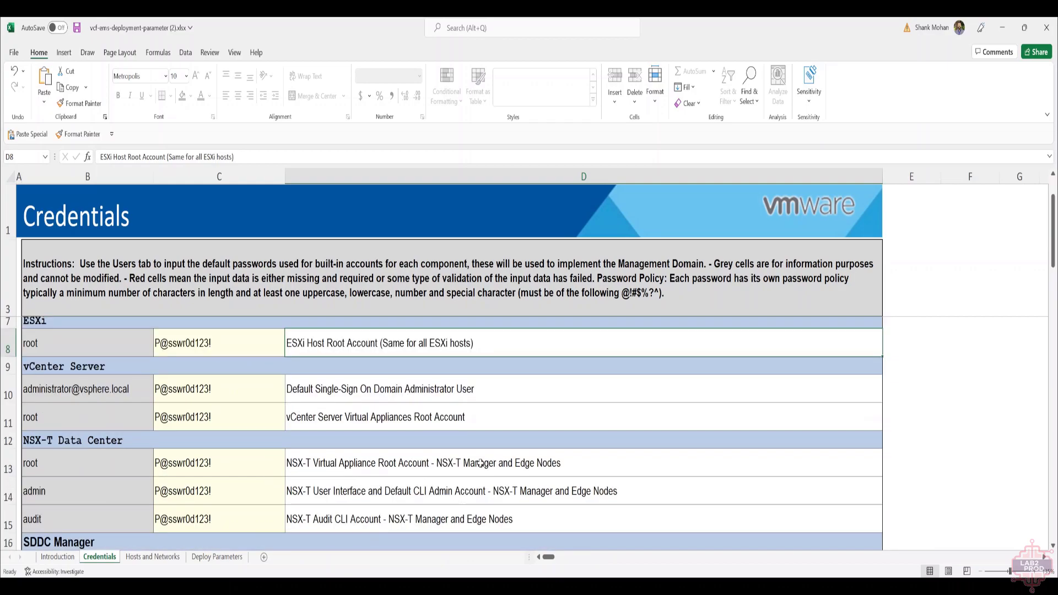
pyautogui.scroll(-2, 479, 464)
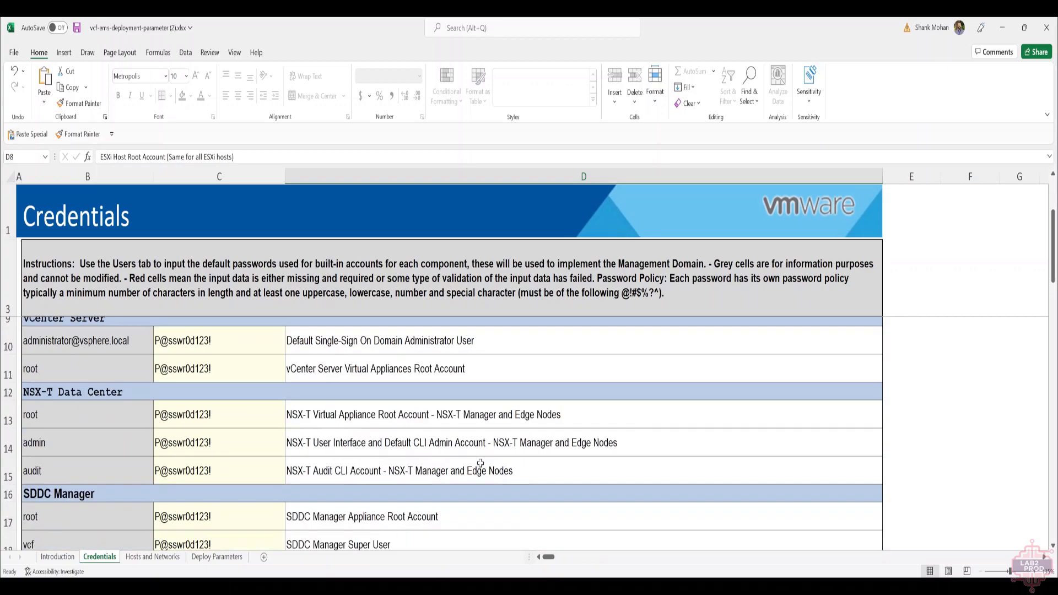
pyautogui.scroll(-1, 480, 464)
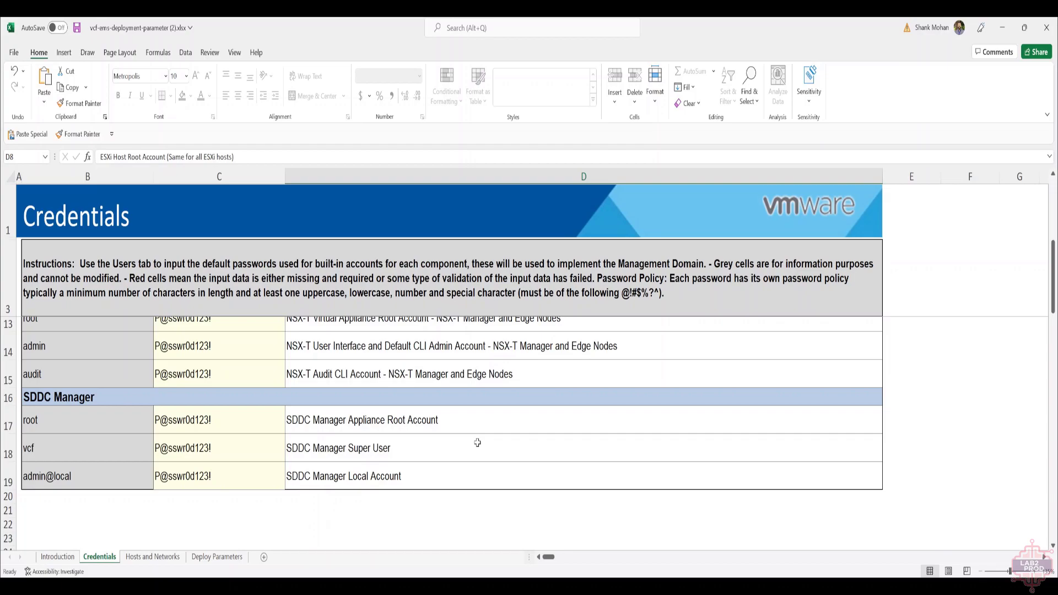
pyautogui.click(163, 559)
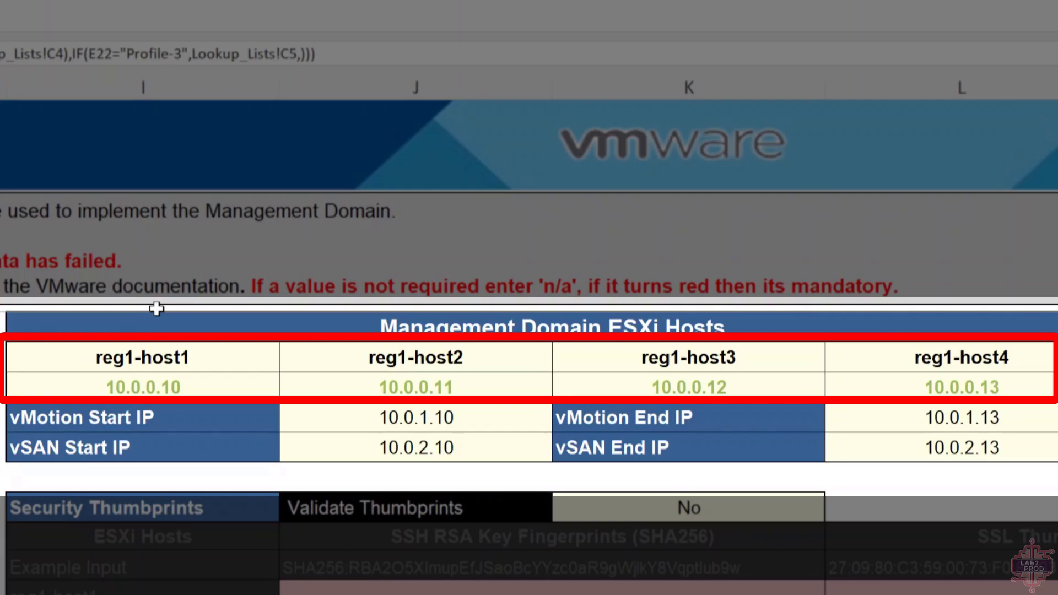
pyautogui.moveTo(175, 424); pyautogui.dragTo(689, 447)
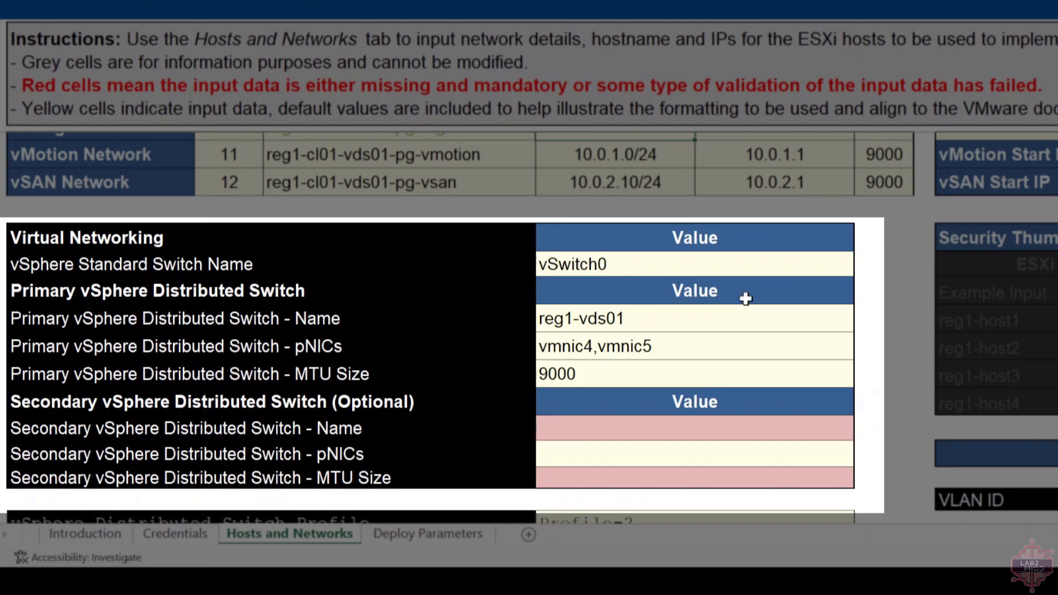
pyautogui.click(724, 321)
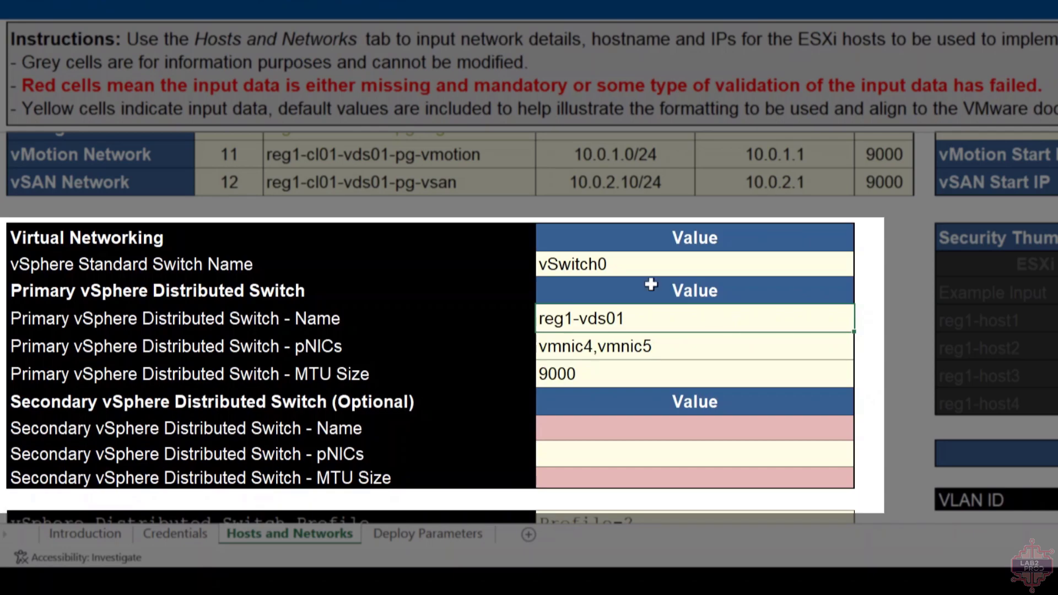
pyautogui.scroll(-1, 659, 375)
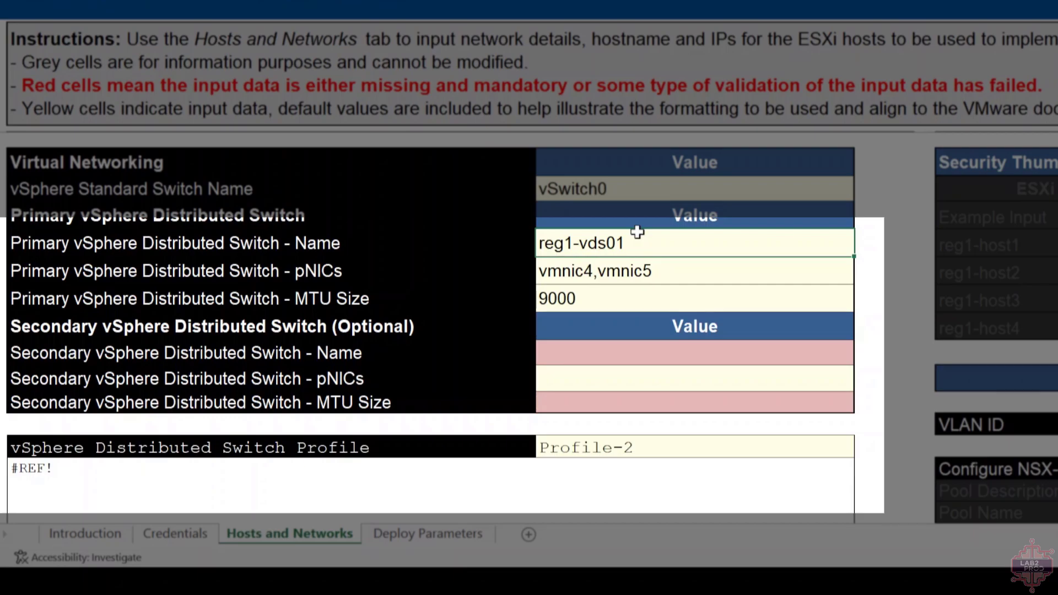
pyautogui.scroll(-1, 638, 232)
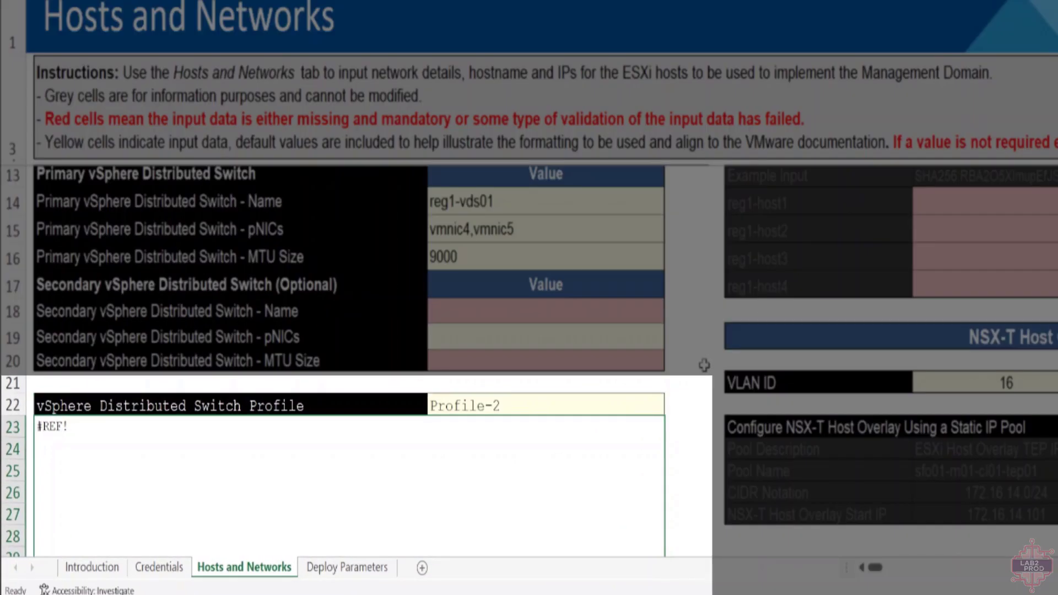
pyautogui.click(659, 407)
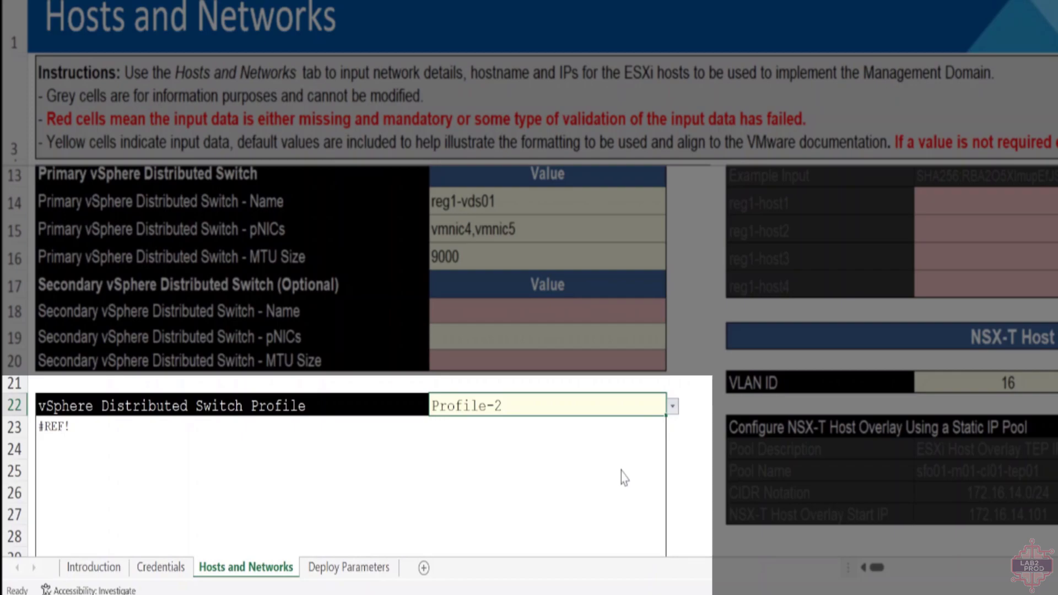
pyautogui.hotkey('alt', 'Down')
pyautogui.click(611, 423)
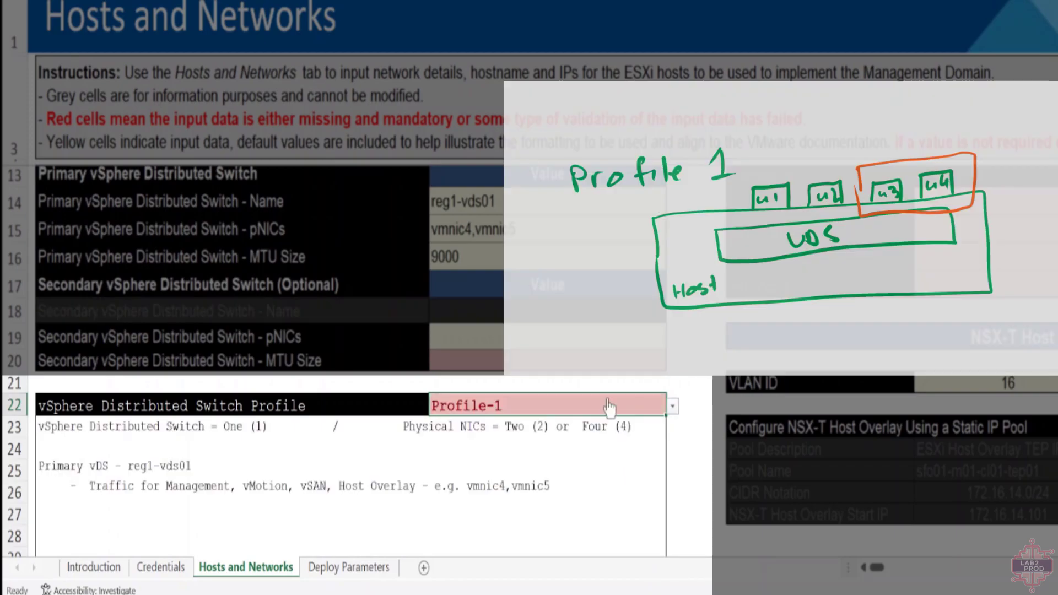
pyautogui.scroll(2, 608, 382)
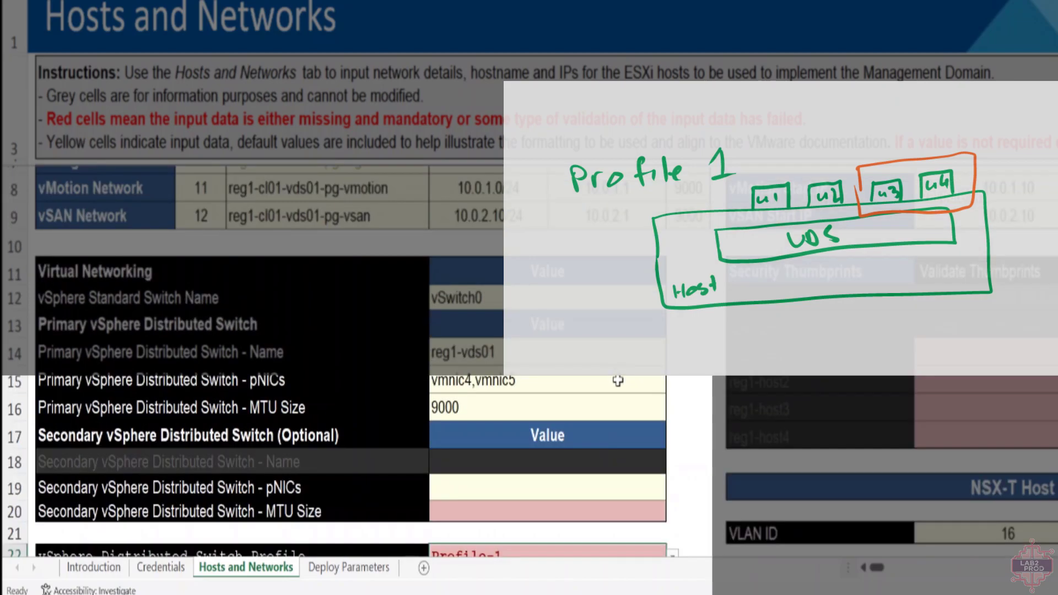
pyautogui.scroll(-2, 618, 381)
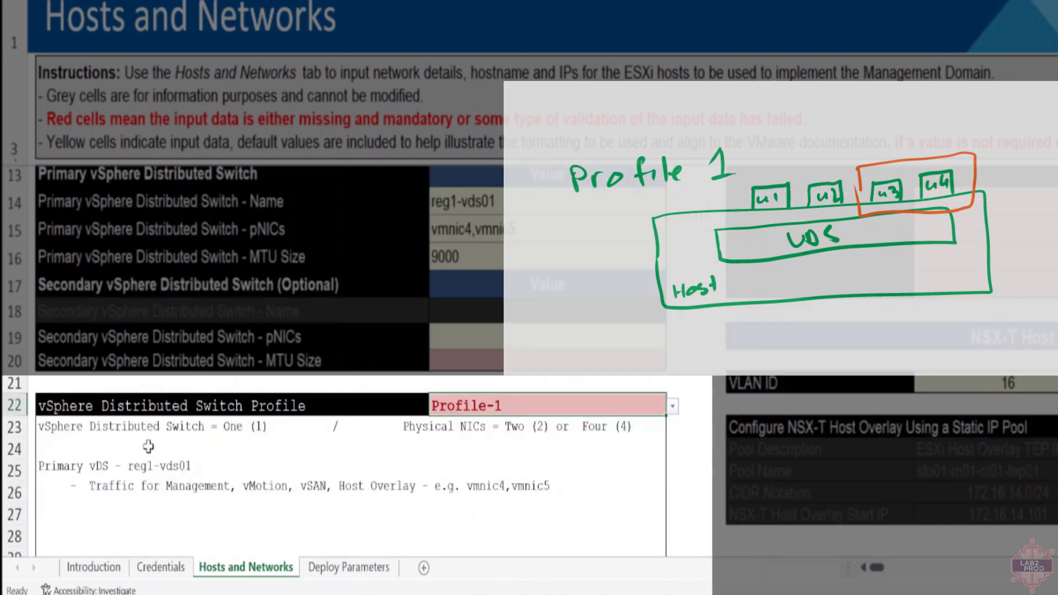
pyautogui.scroll(-1, 165, 408)
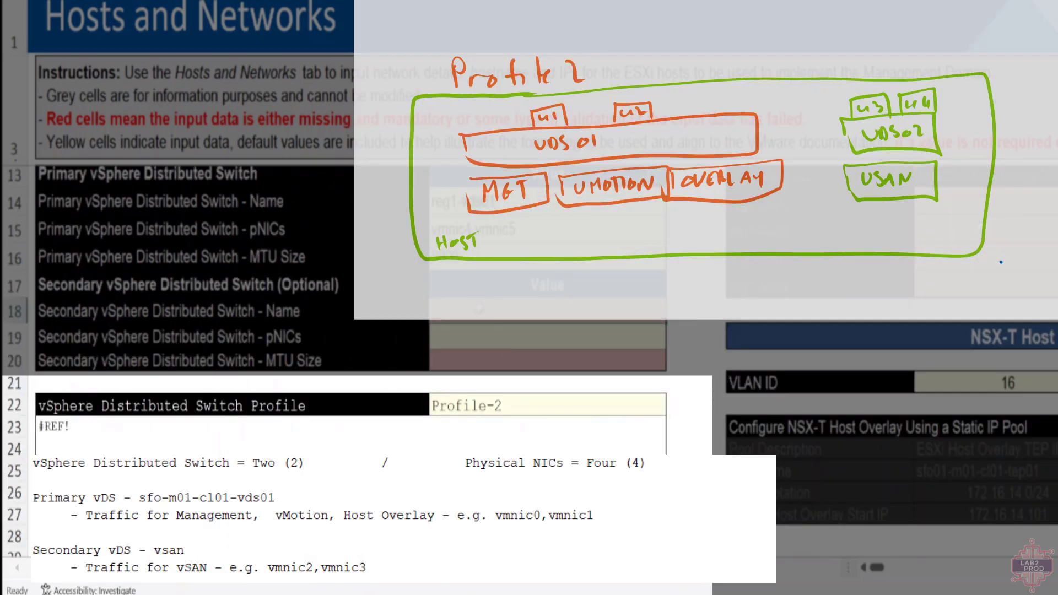
# Name the secondary vSphere Distributed Switch vds02.
pyautogui.write('vds01')
pyautogui.click(496, 308)
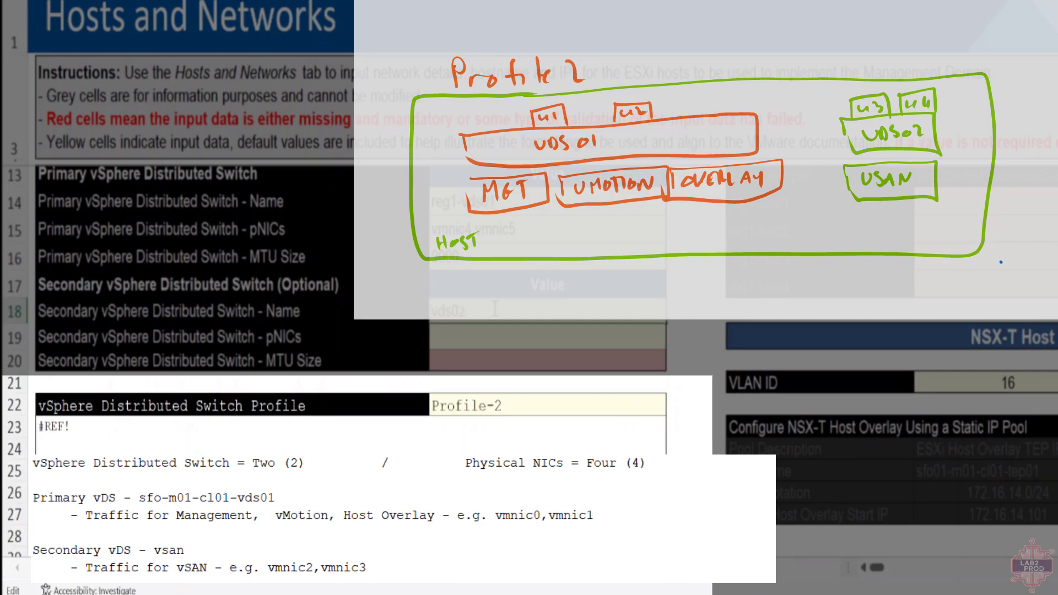
pyautogui.click(519, 367)
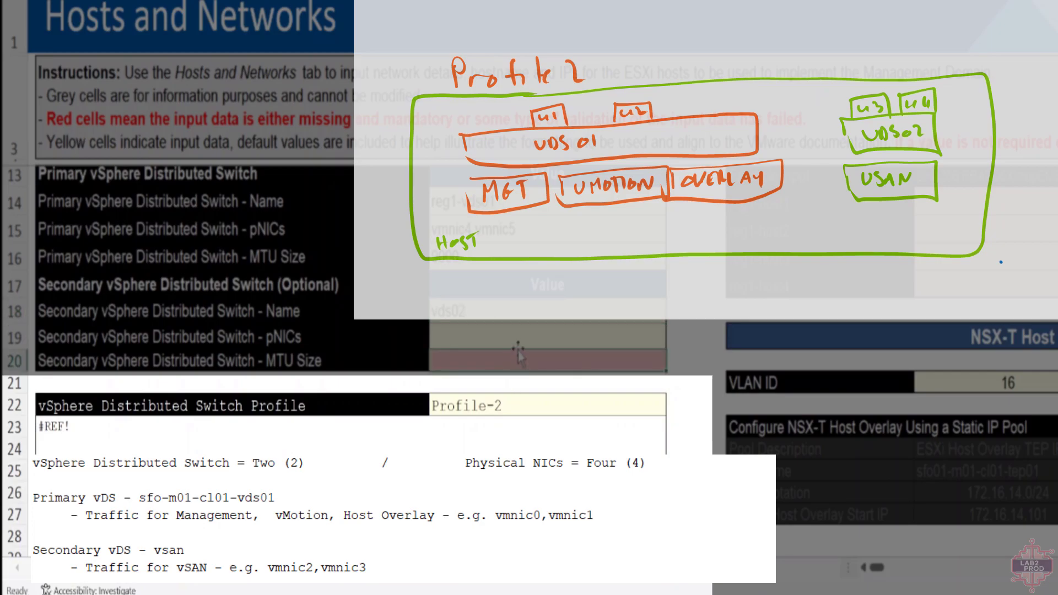
pyautogui.click(548, 202)
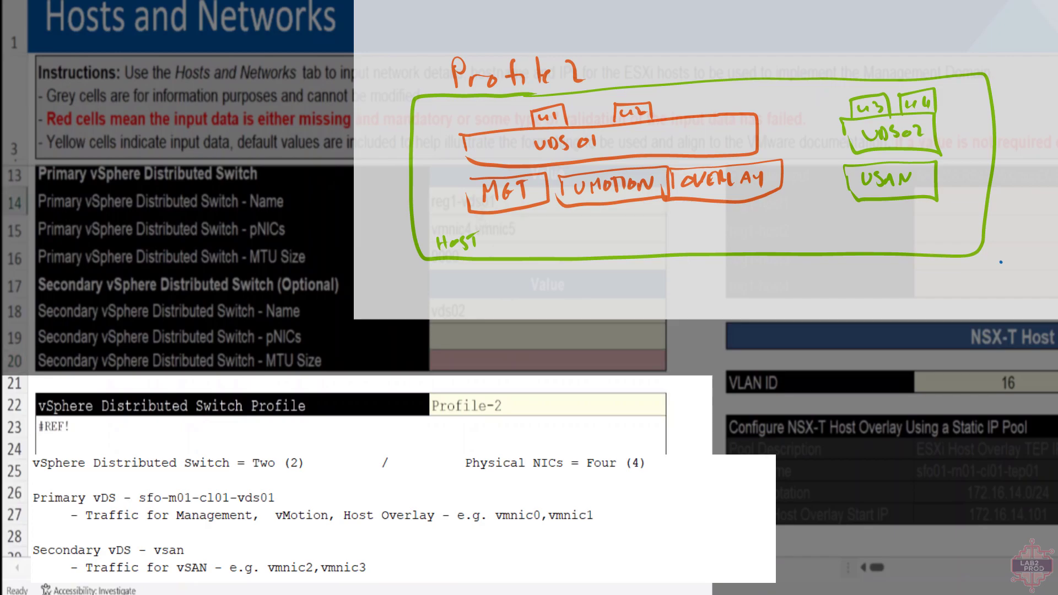
# Give the secondary switch pNICs vmnic2,vmnic3 and an MTU of 9000.
pyautogui.click(489, 331)
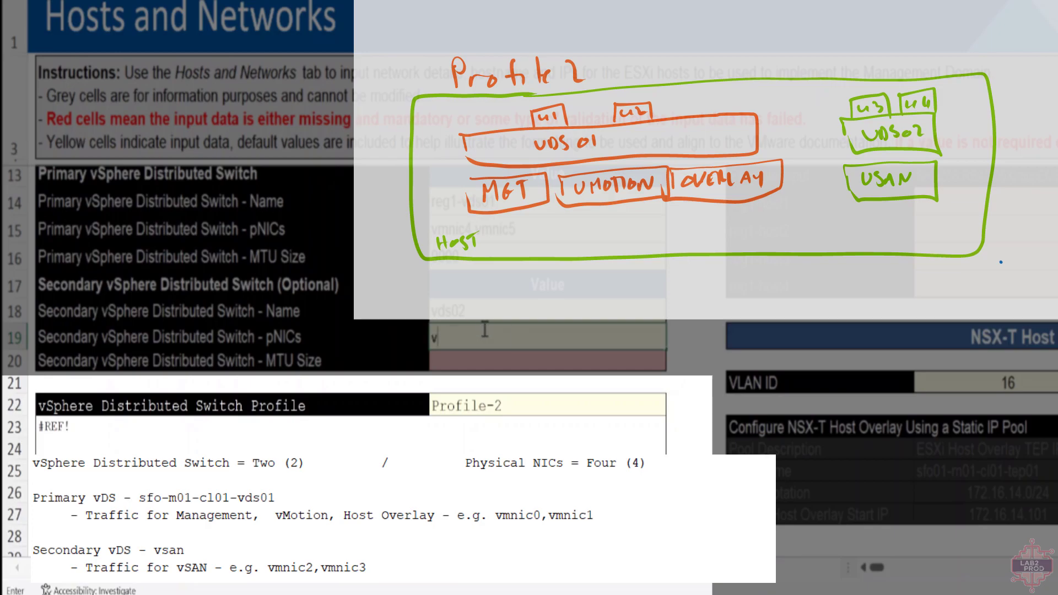
pyautogui.write('vmnic3')
pyautogui.press('BackSpace')
pyautogui.write('2,vmnic')
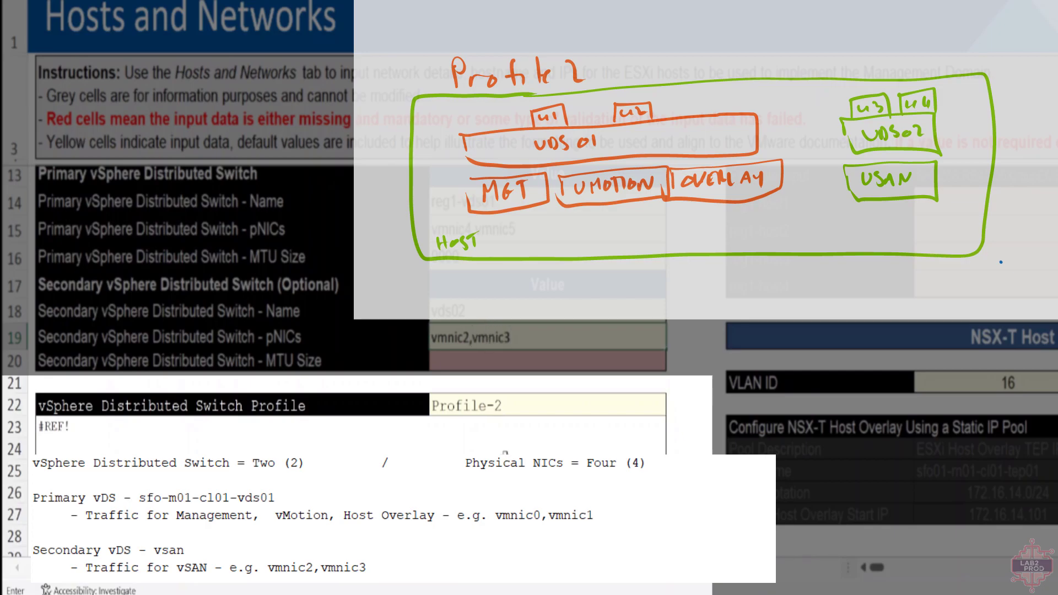
pyautogui.write('3')
pyautogui.press('Return')
pyautogui.write('9000')
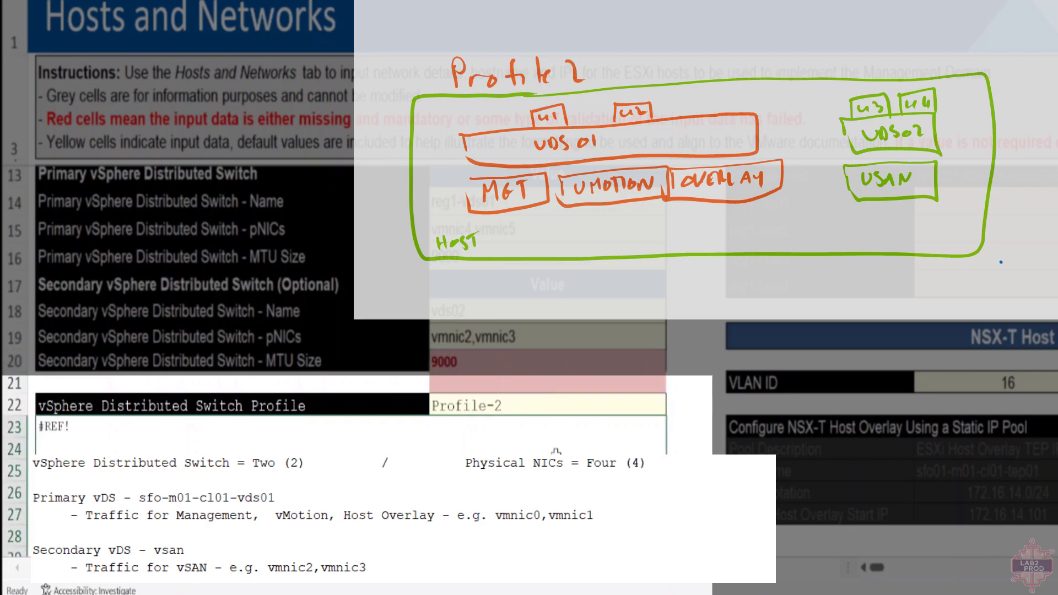
pyautogui.press('Return')
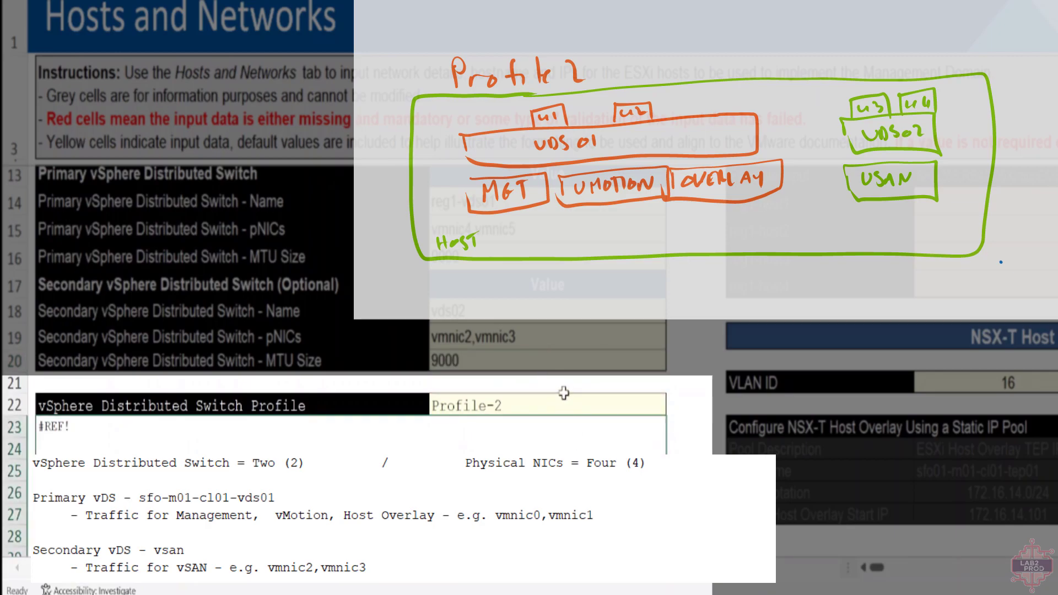
pyautogui.click(637, 412)
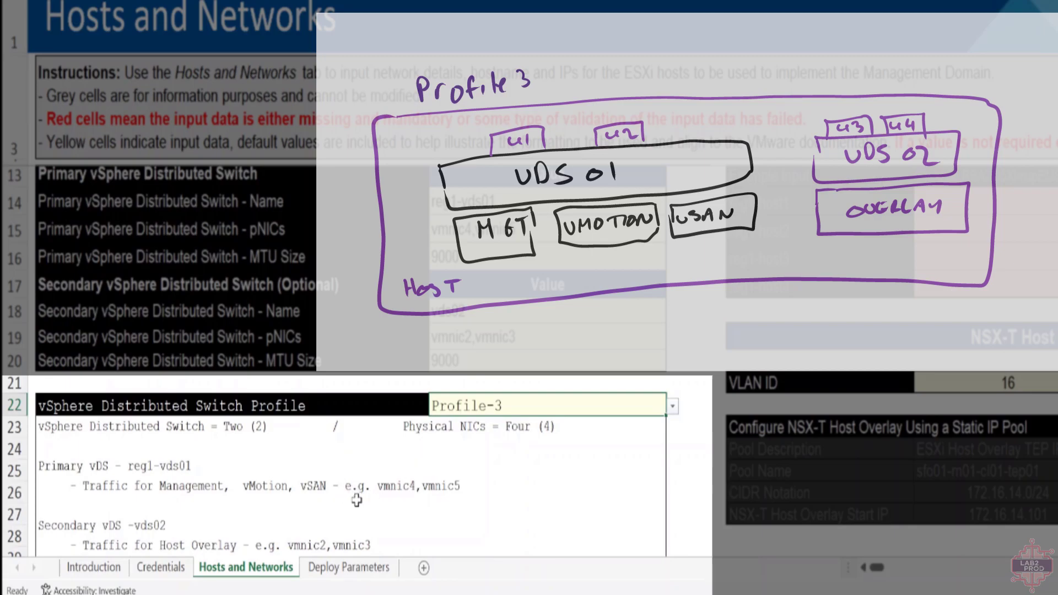
# Change the distributed switch profile in E22 from Profile-3 to Profile-1.
pyautogui.scroll(-1, 357, 500)
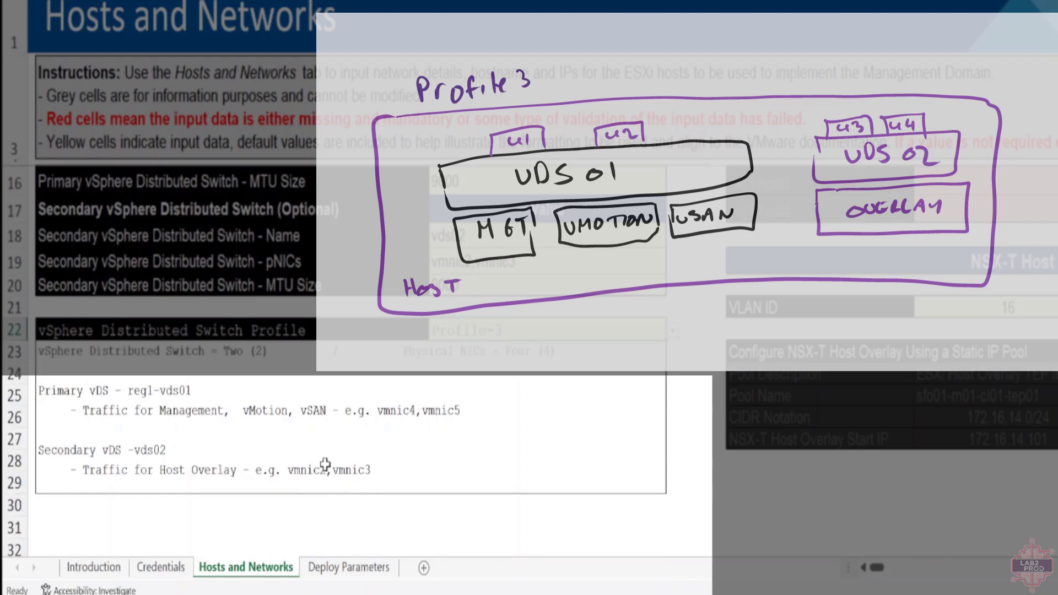
pyautogui.click(603, 358)
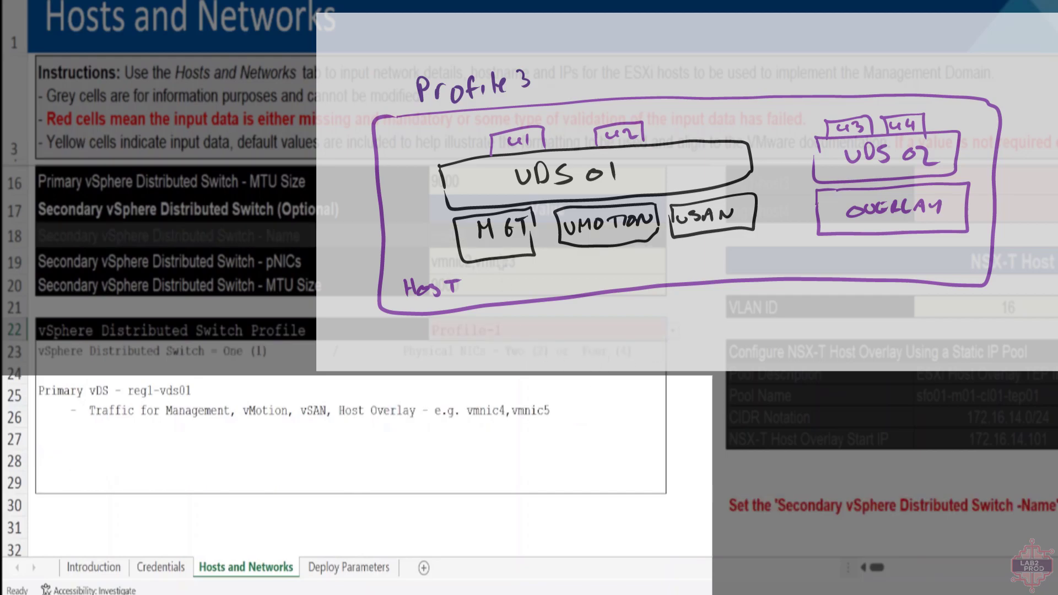
pyautogui.click(546, 262)
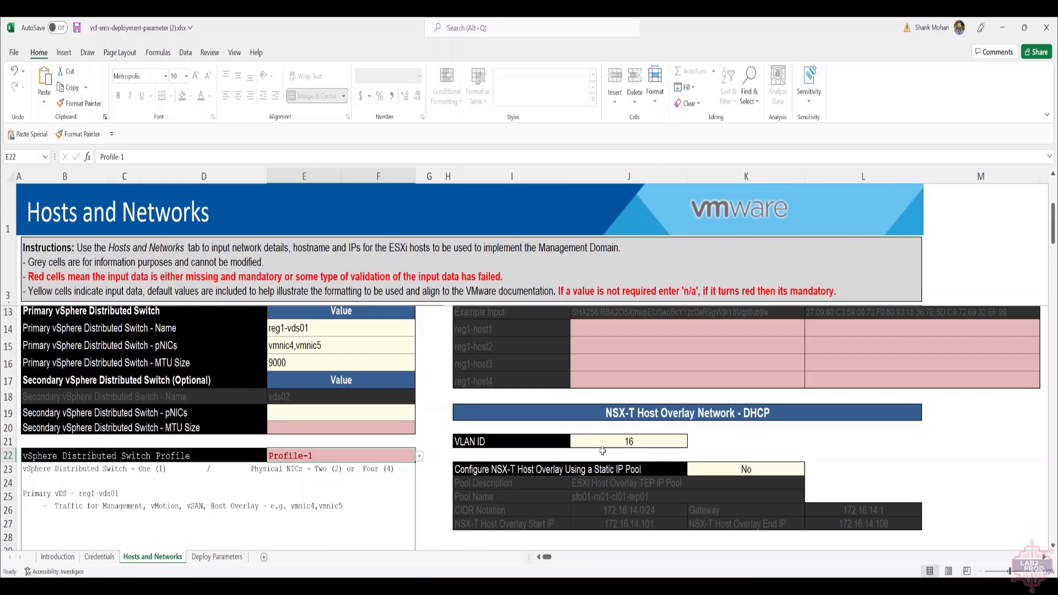
pyautogui.scroll(1, 678, 403)
pyautogui.scroll(1, 677, 403)
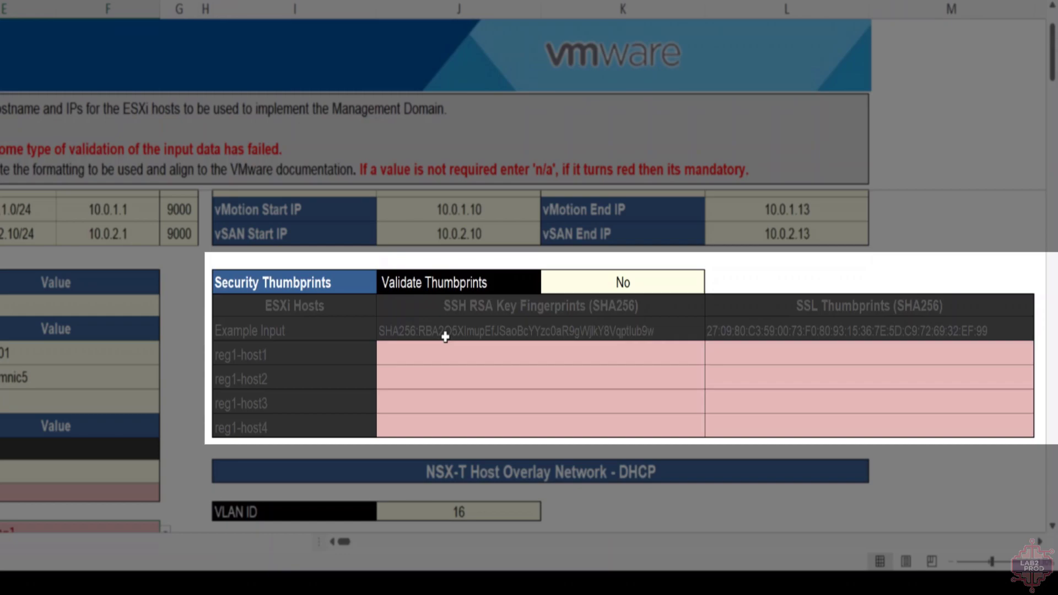
pyautogui.click(665, 283)
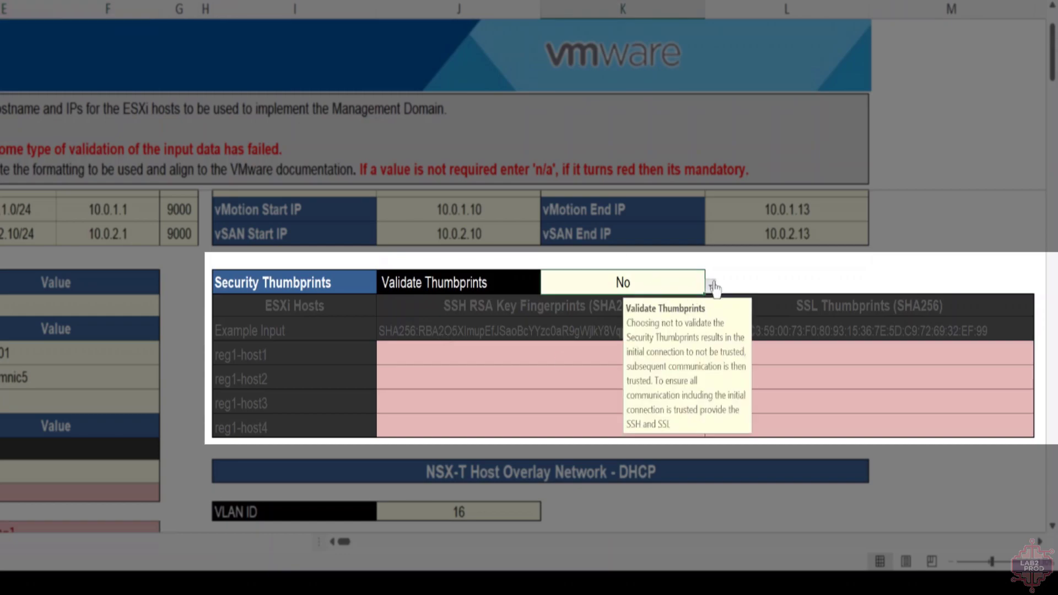
pyautogui.click(713, 285)
pyautogui.click(686, 307)
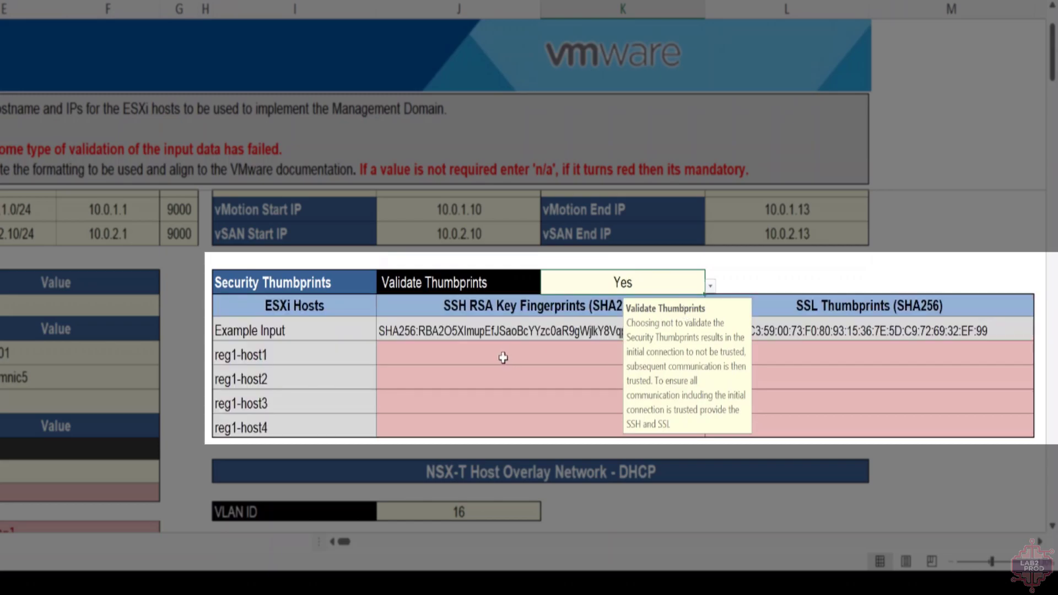
pyautogui.click(432, 435)
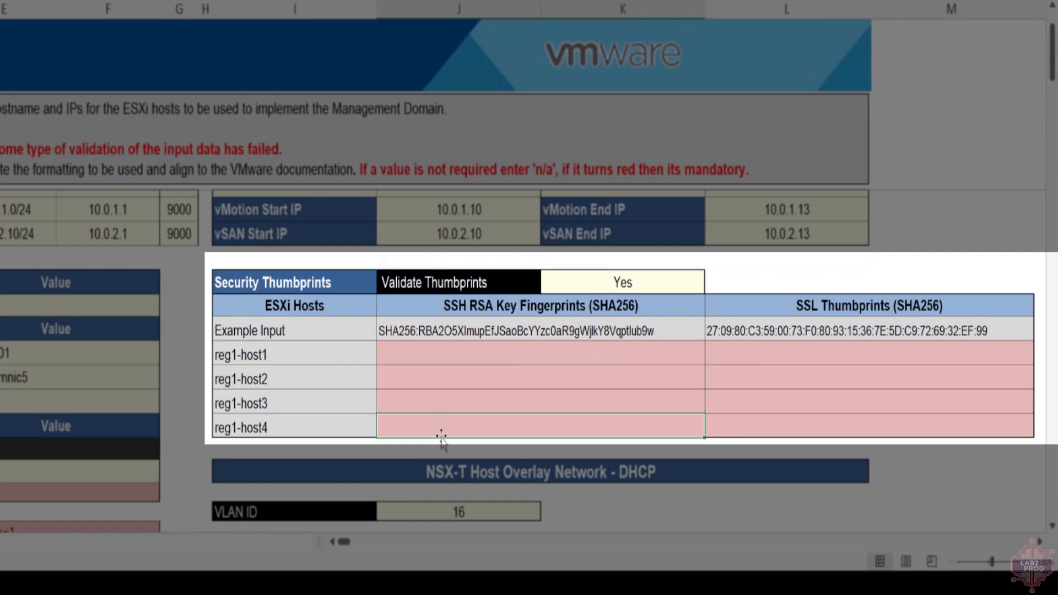
pyautogui.click(693, 285)
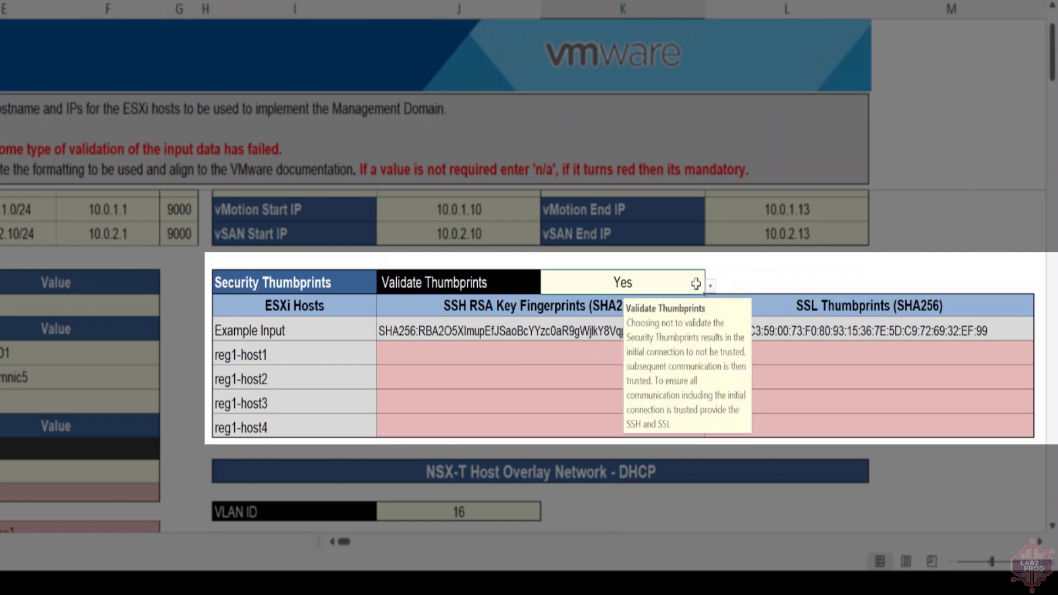
pyautogui.click(710, 287)
pyautogui.click(573, 315)
pyautogui.scroll(-3, 828, 355)
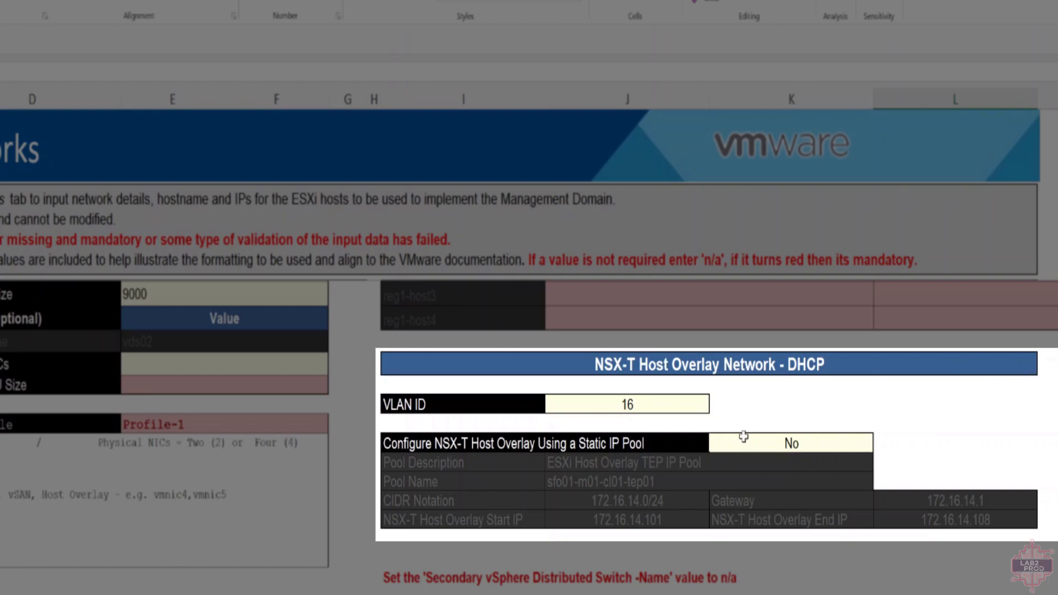
pyautogui.click(657, 411)
pyautogui.click(904, 424)
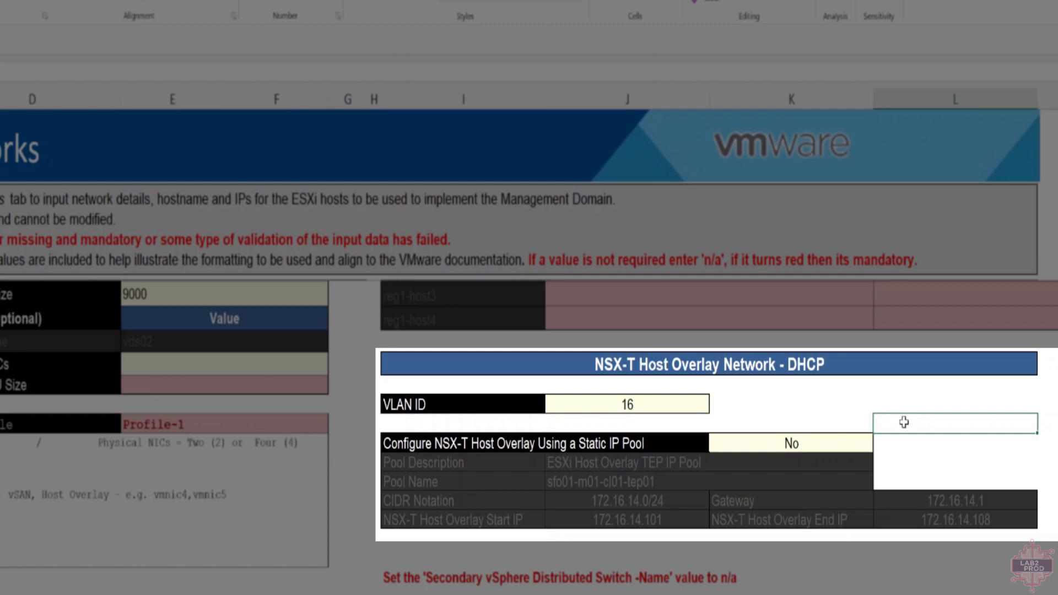
pyautogui.click(849, 444)
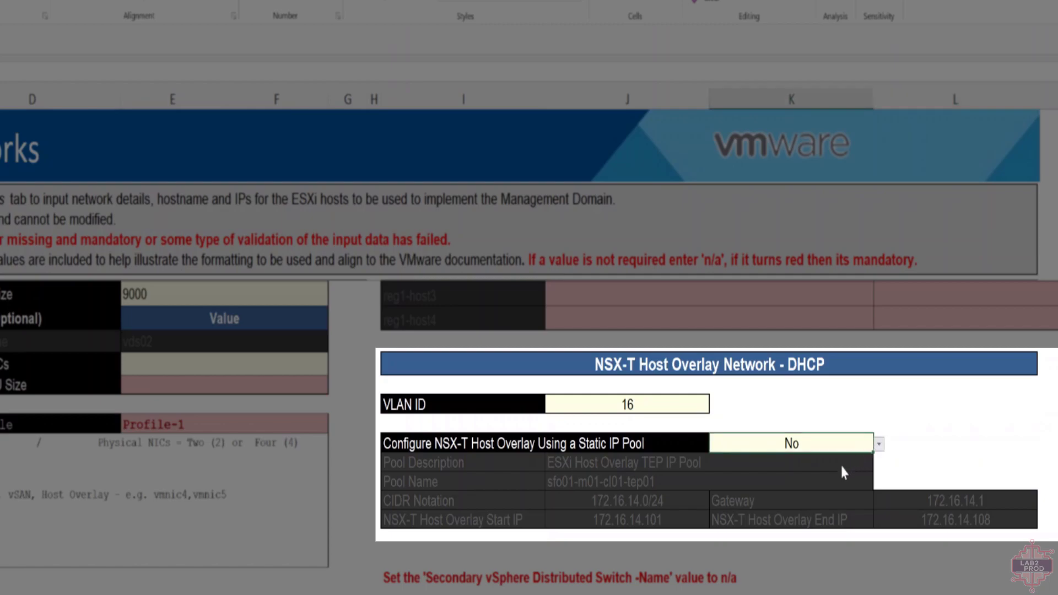
pyautogui.write('Yes')
pyautogui.press('Return')
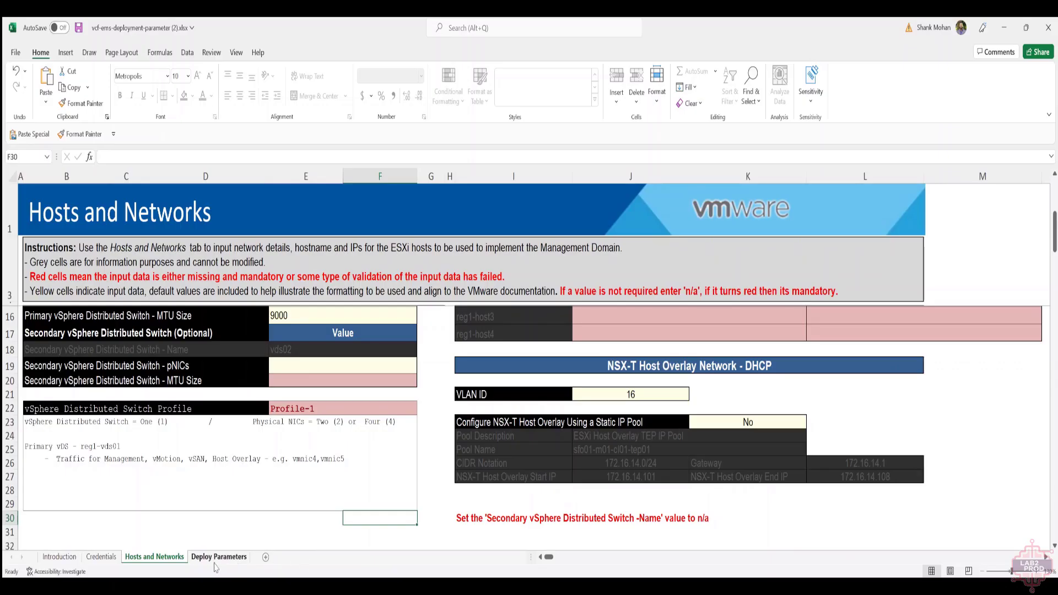
# Go to the Deploy Parameters sheet and scroll down to the empty License Keys fields.
pyautogui.click(218, 557)
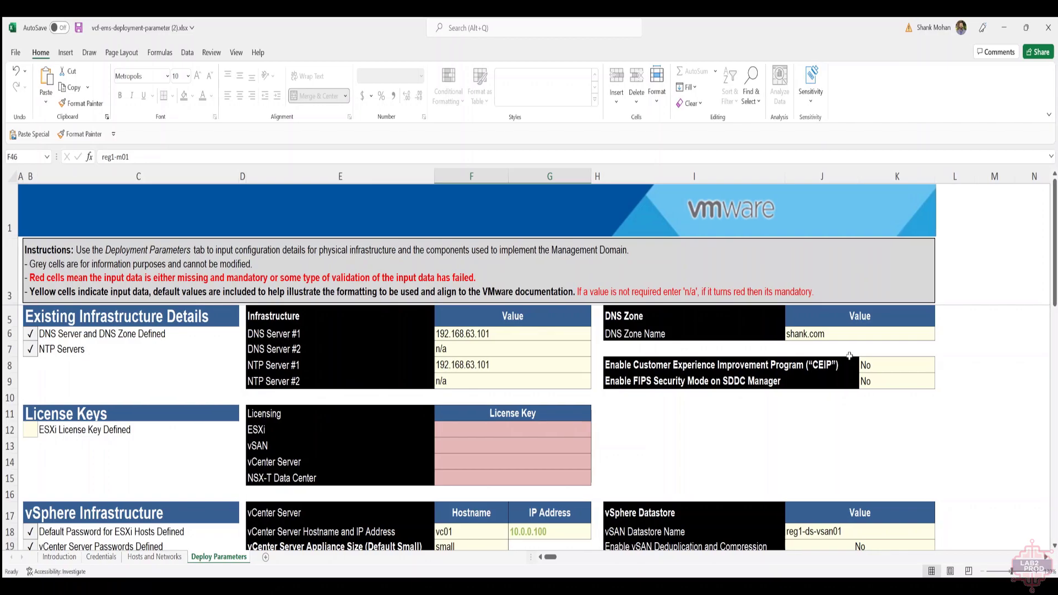
pyautogui.click(628, 427)
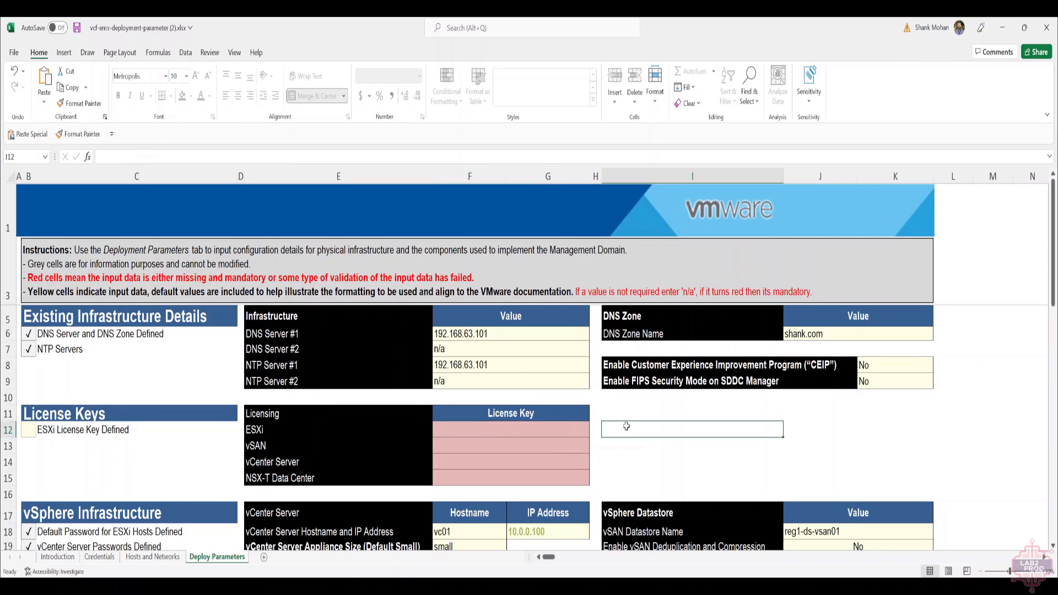
pyautogui.scroll(-2, 626, 426)
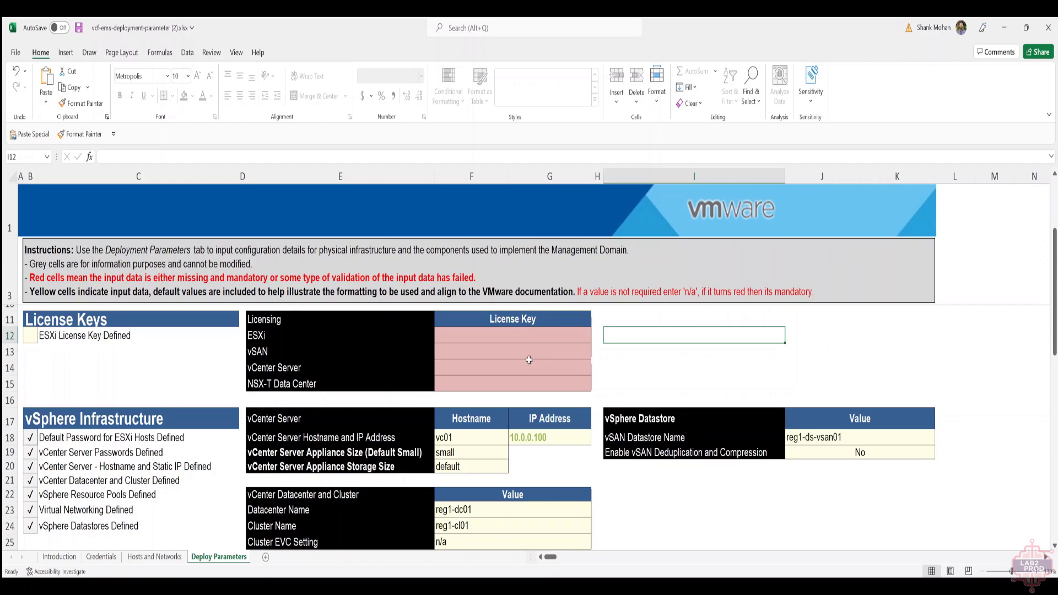
pyautogui.scroll(-1, 533, 361)
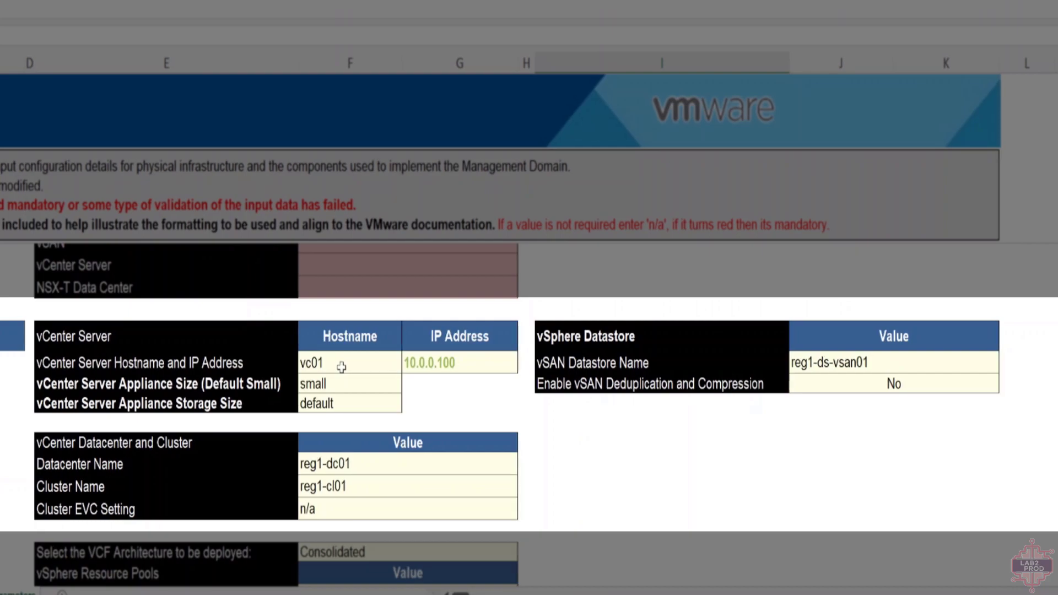
pyautogui.click(726, 437)
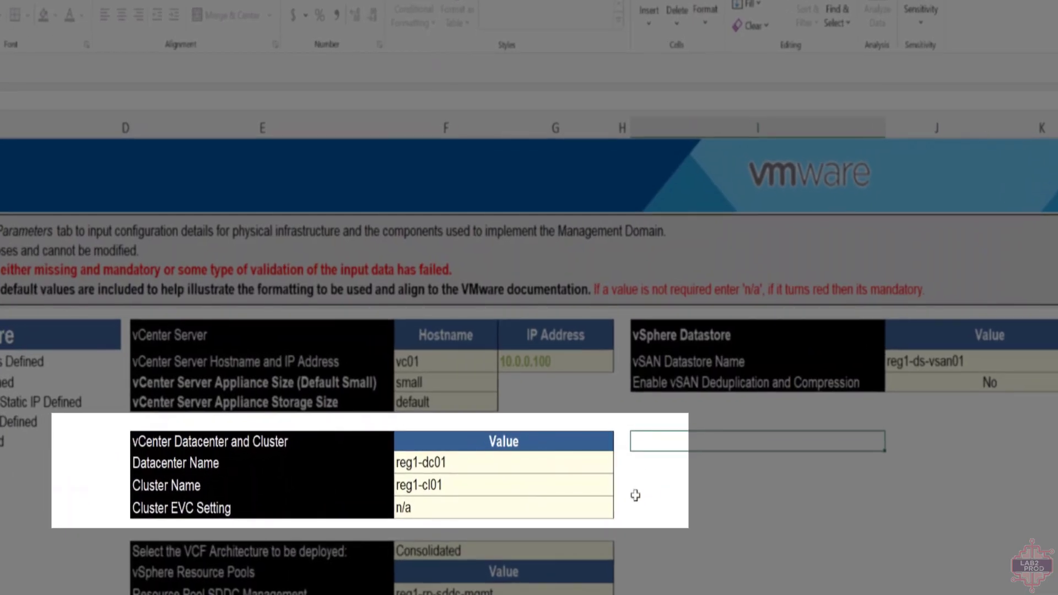
pyautogui.click(558, 509)
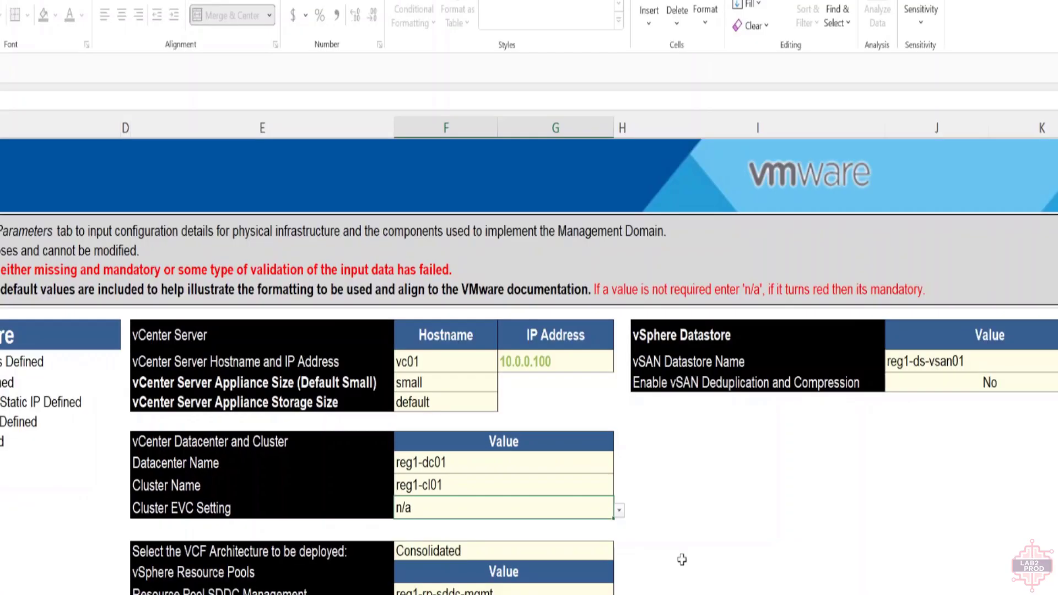
pyautogui.scroll(-2, 682, 559)
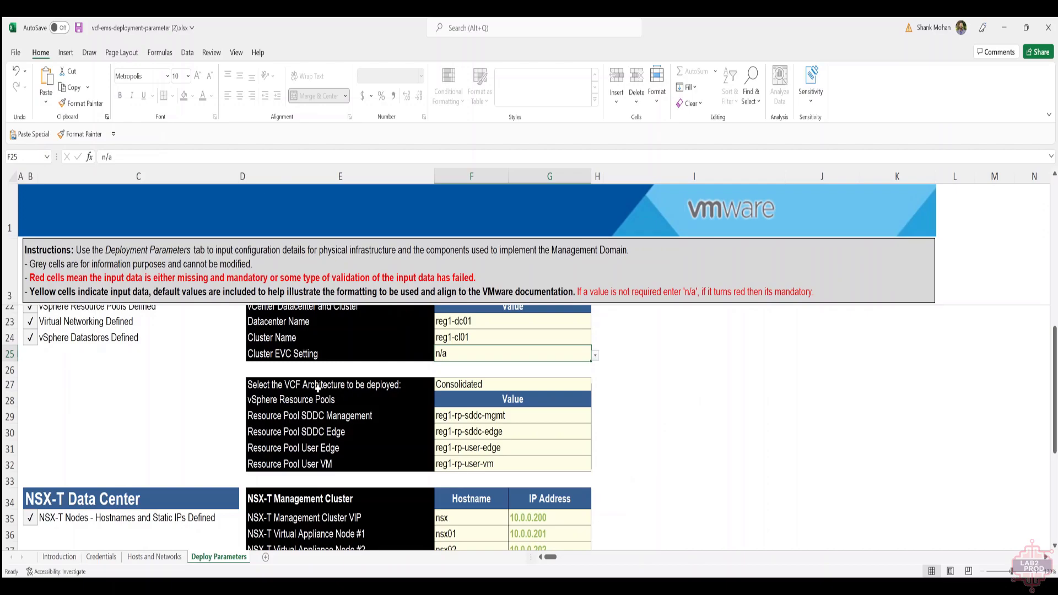
pyautogui.click(552, 384)
pyautogui.click(595, 385)
pyautogui.click(539, 430)
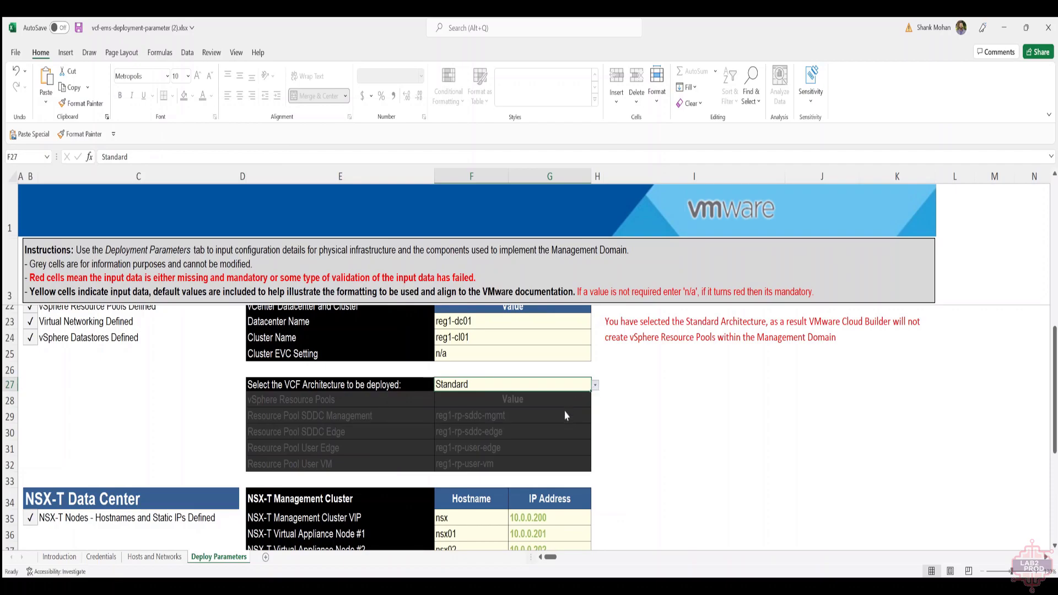
pyautogui.hotkey('ctrl', 'z')
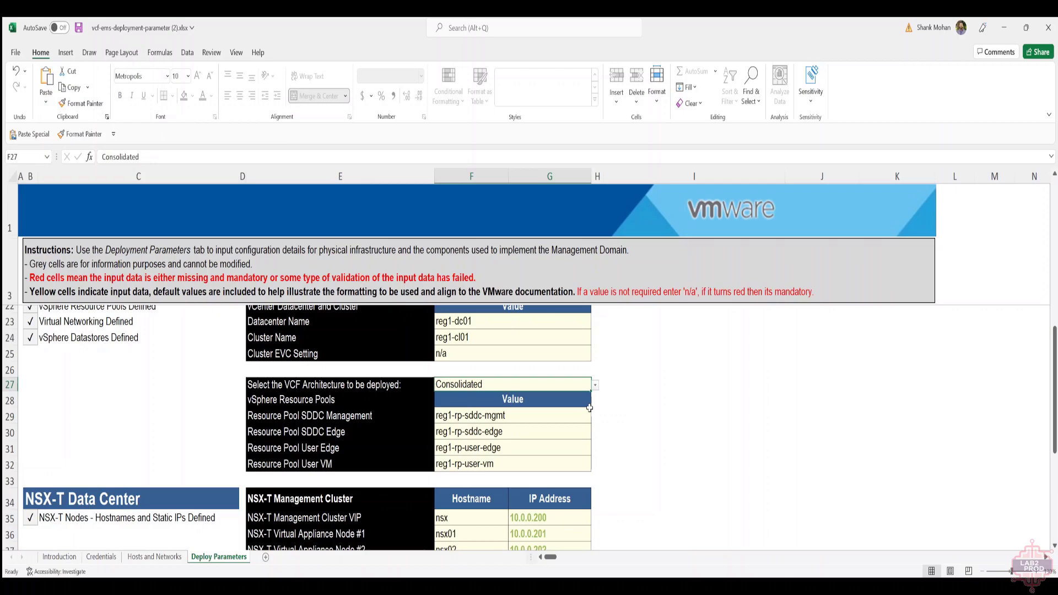
pyautogui.scroll(-3, 590, 408)
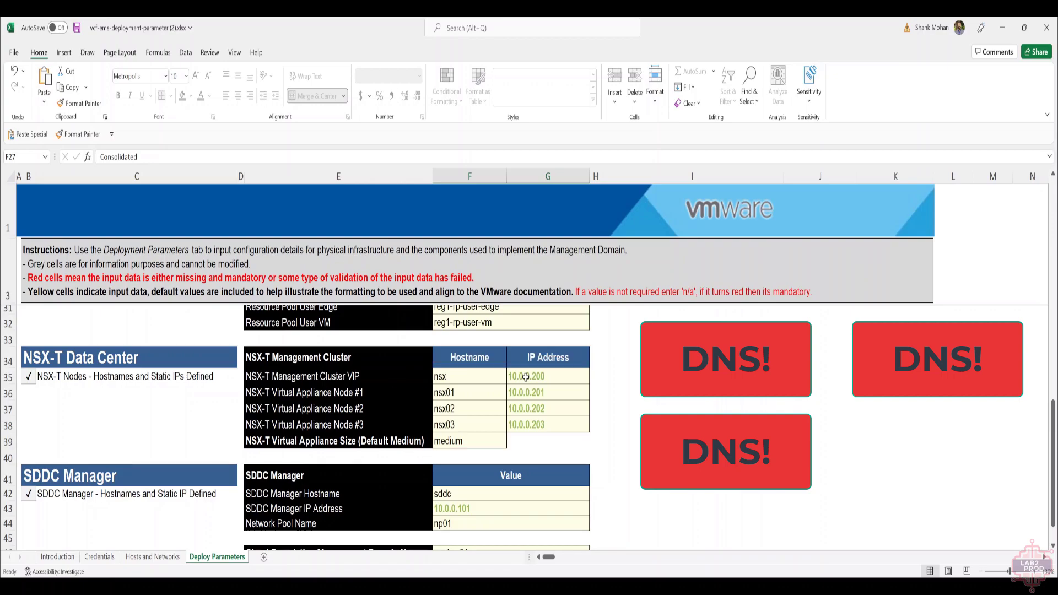
pyautogui.scroll(-1, 479, 478)
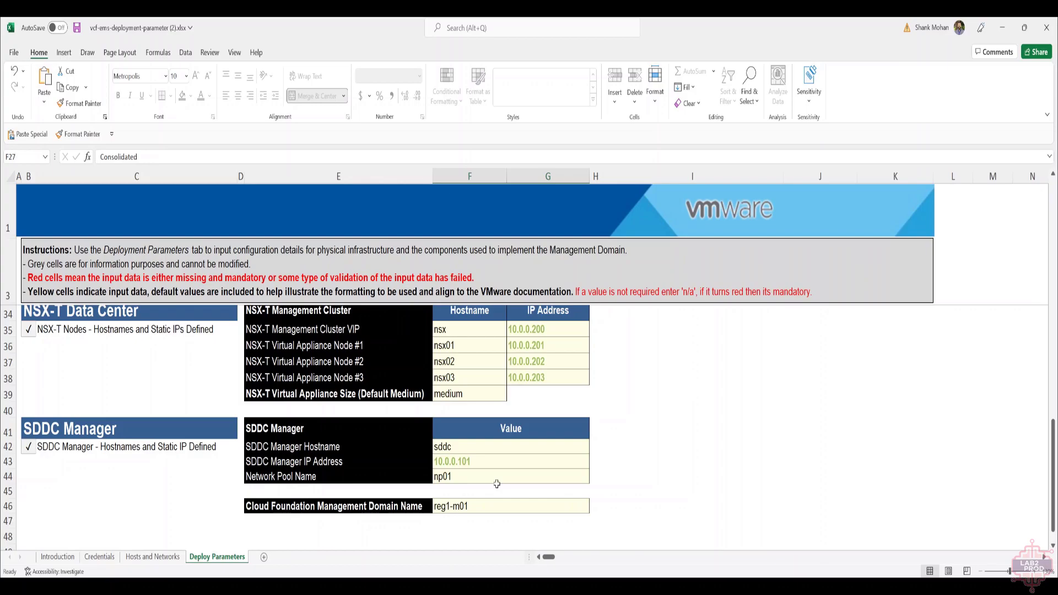
pyautogui.scroll(-2, 496, 484)
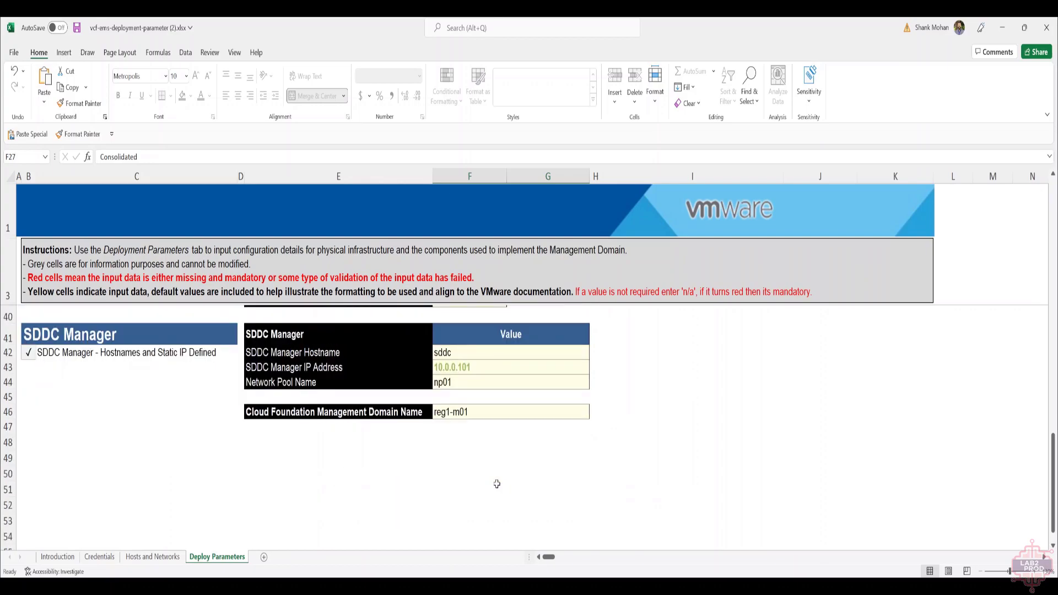